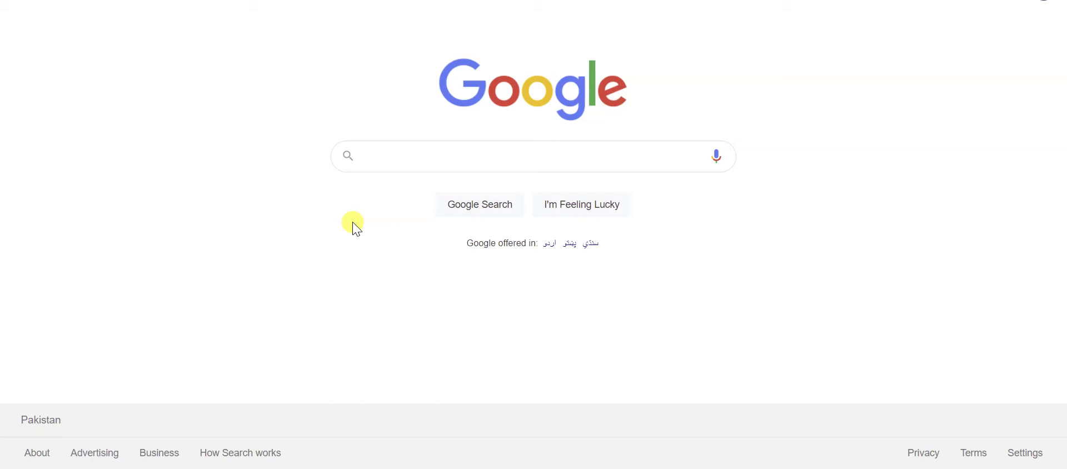
- Search Google for "stripe", open the official Stripe website and go to the Stripe dashboard
click(449, 164)
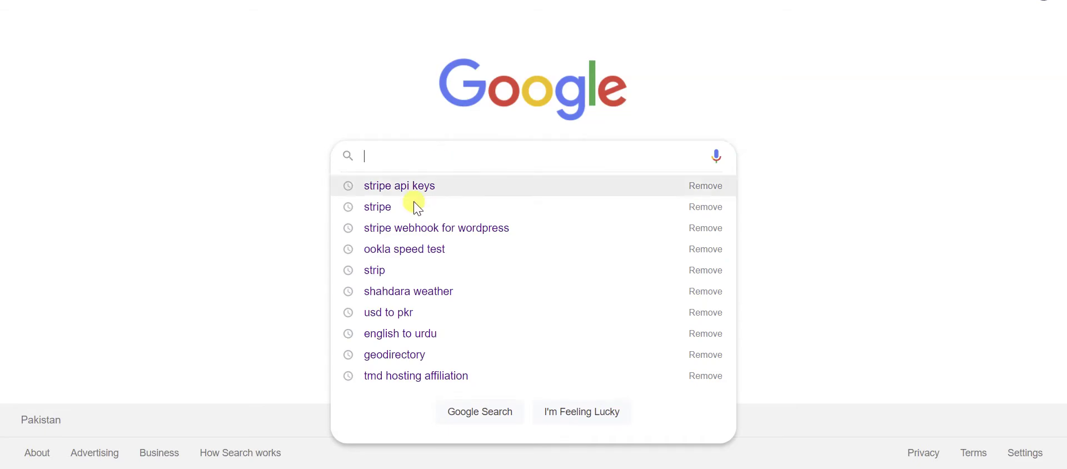
click(394, 211)
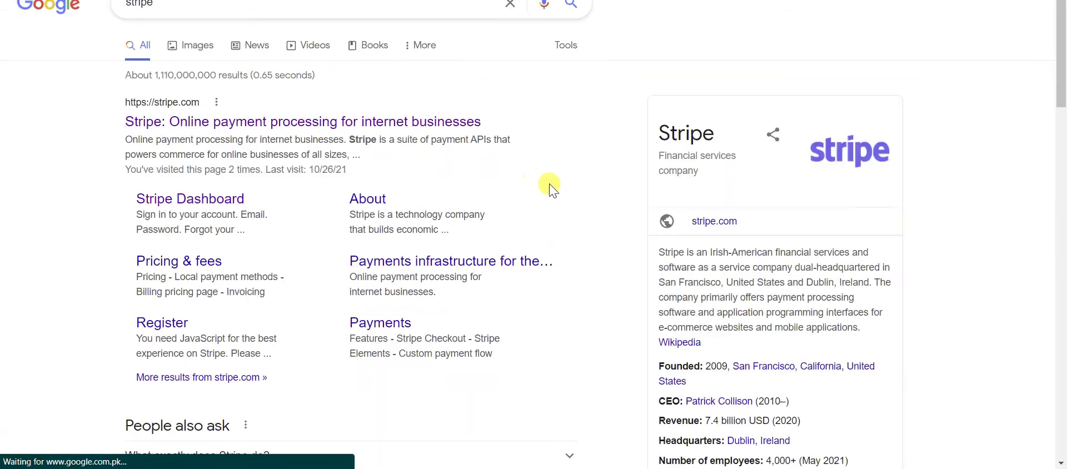
click(225, 127)
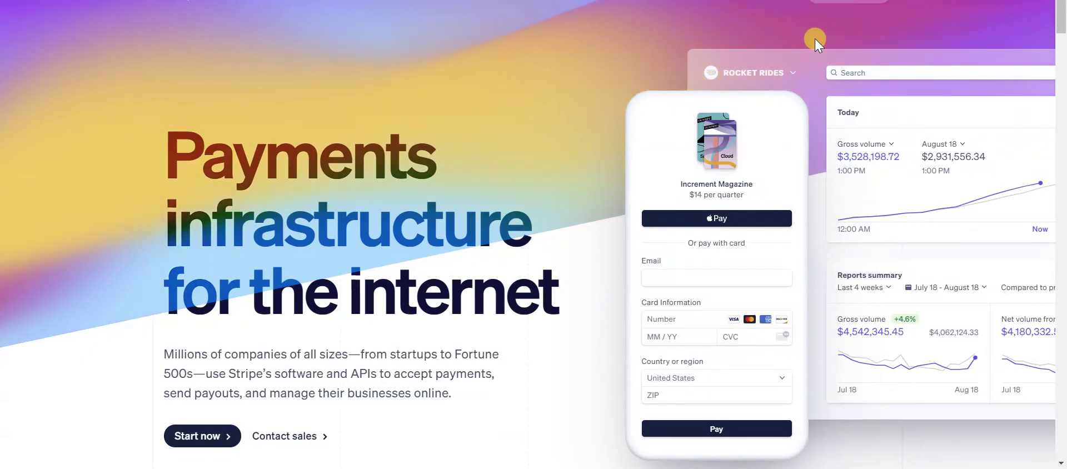
click(848, 1)
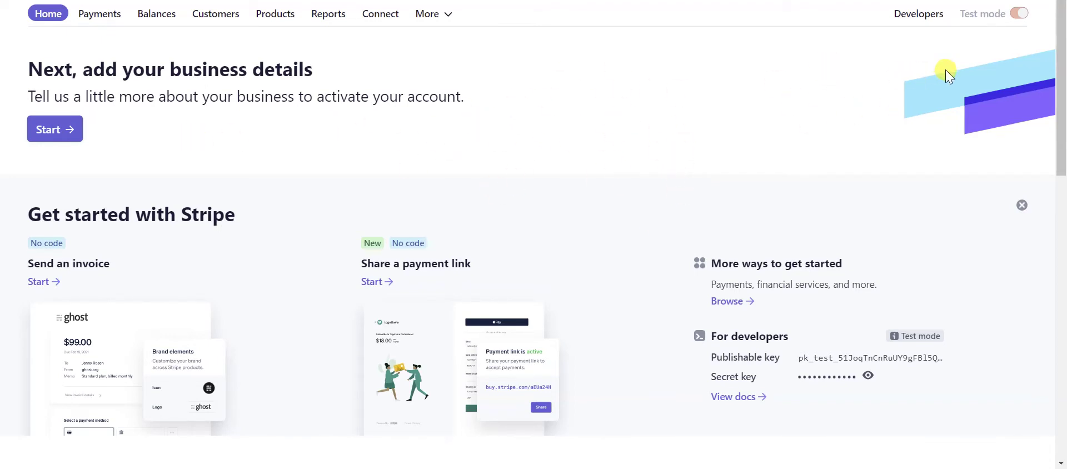
- Switch to the activated Stripe account's dashboard and toggle test mode off and back on
mouse_move(1015, 16)
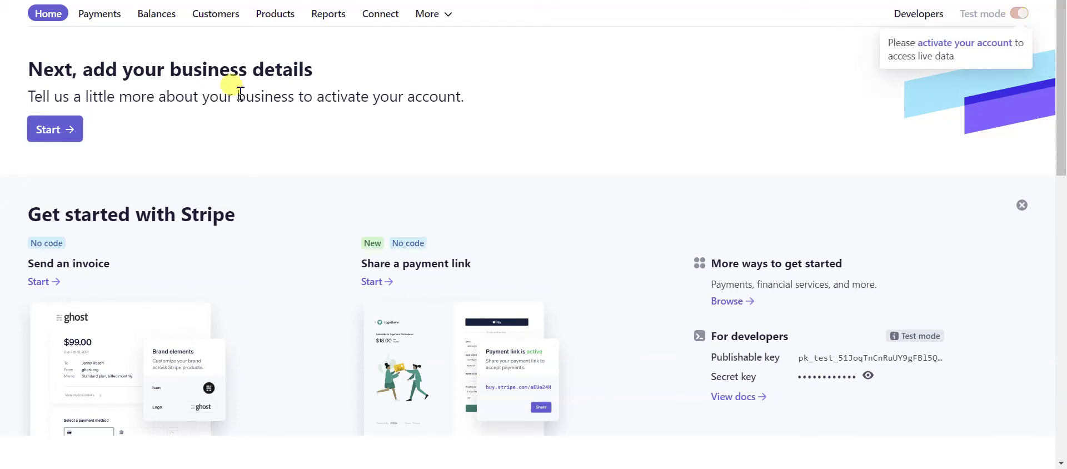
click(67, 14)
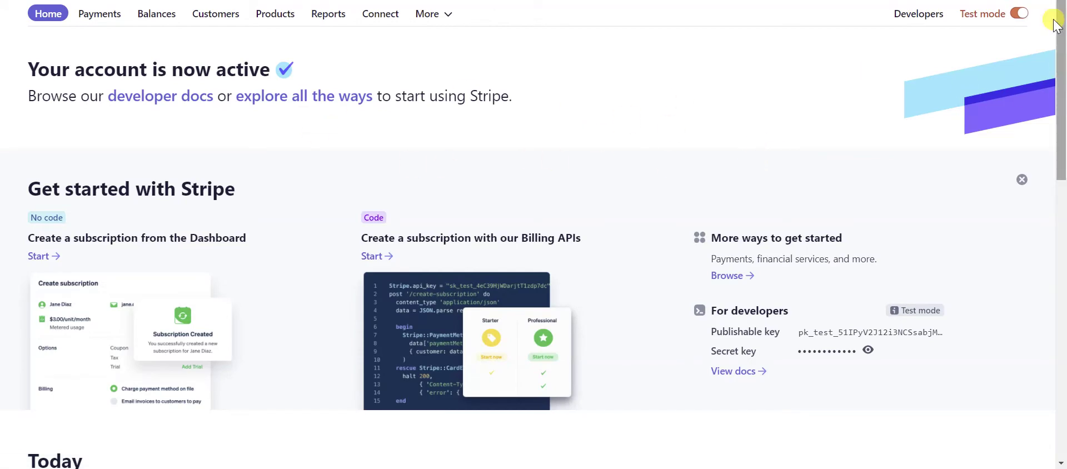
click(1018, 14)
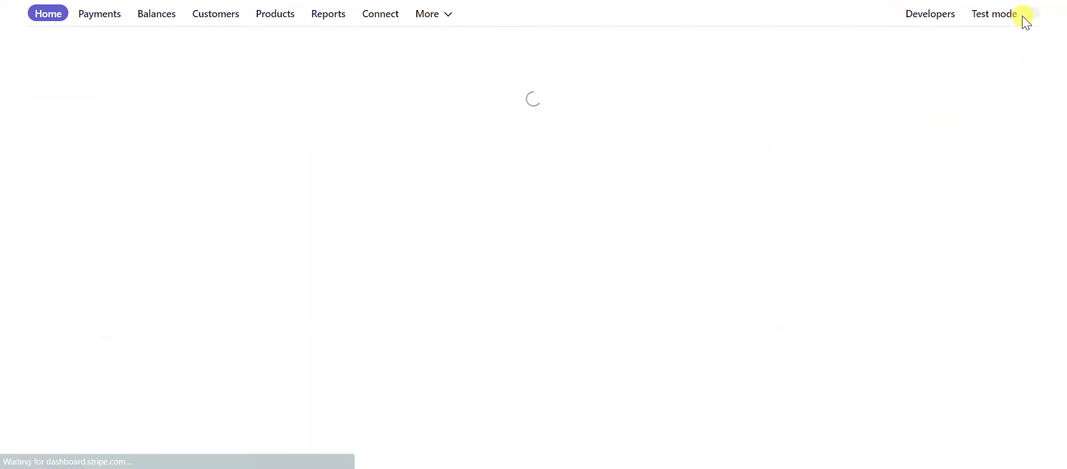
click(1020, 15)
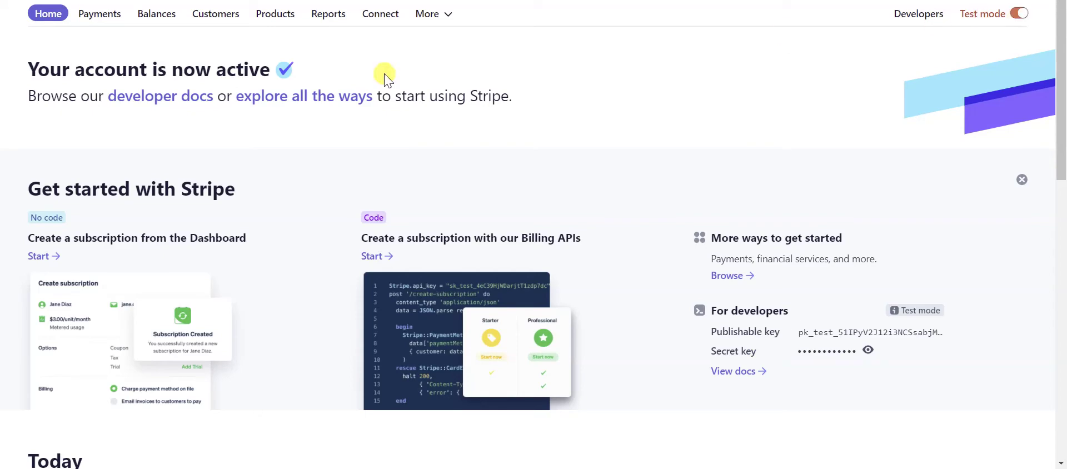
click(103, 14)
click(105, 17)
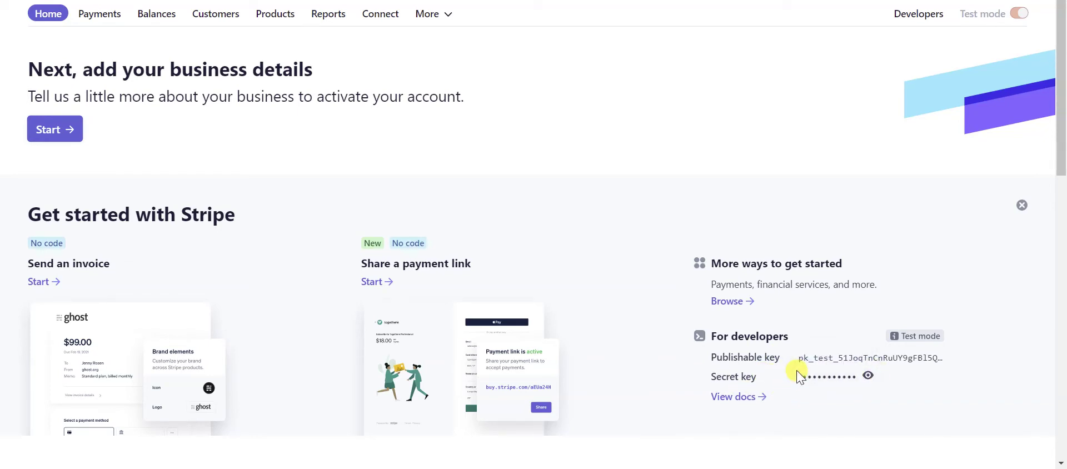
- Reveal the test secret key in the For developers section of the home page
click(868, 376)
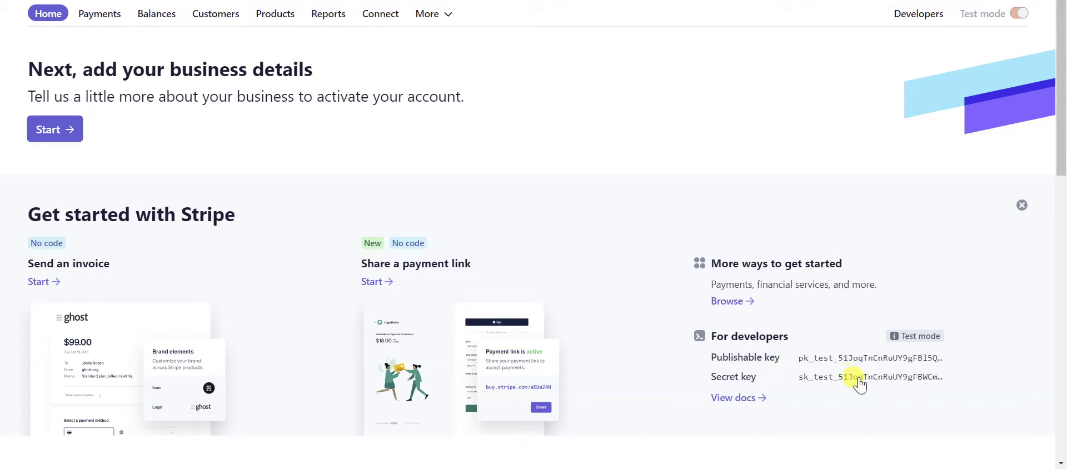
click(830, 378)
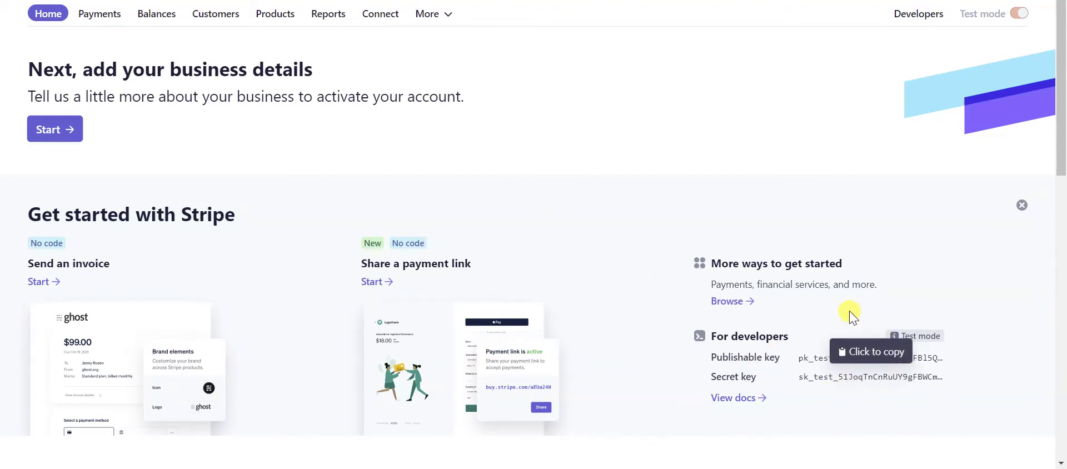
mouse_move(913, 336)
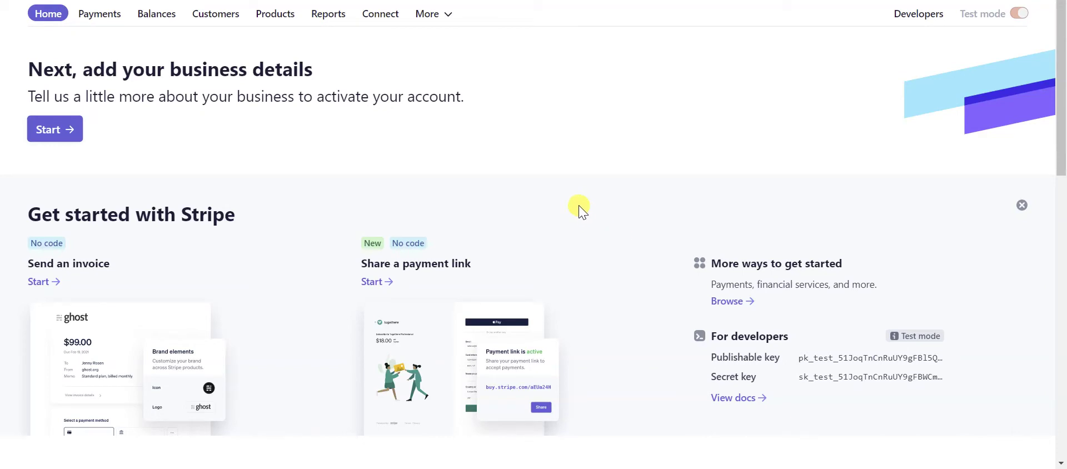
- Open the API keys page in the Developers section and view the standard test secret key
click(917, 18)
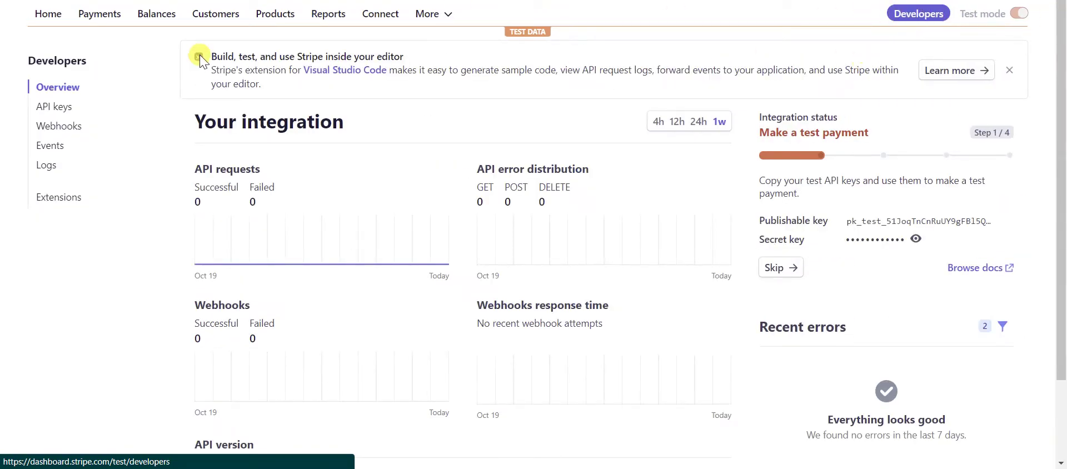
click(54, 108)
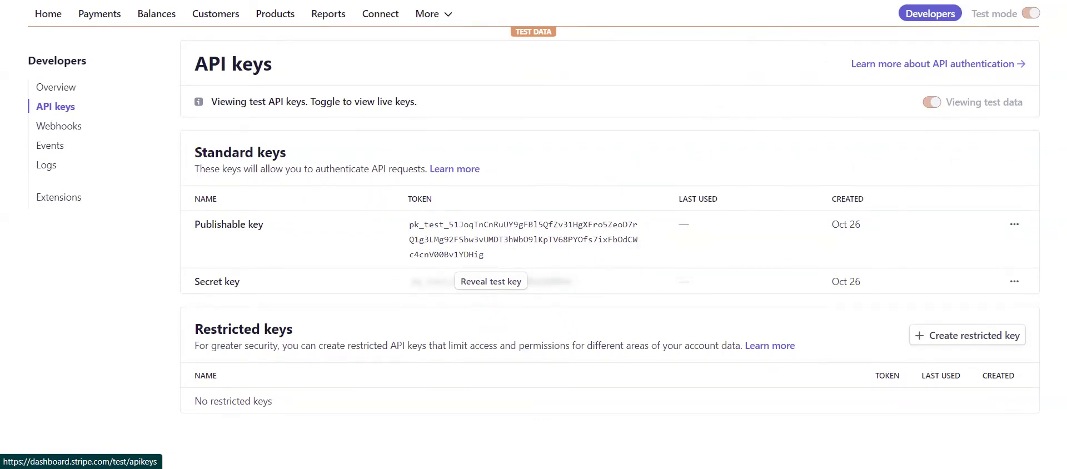
click(42, 14)
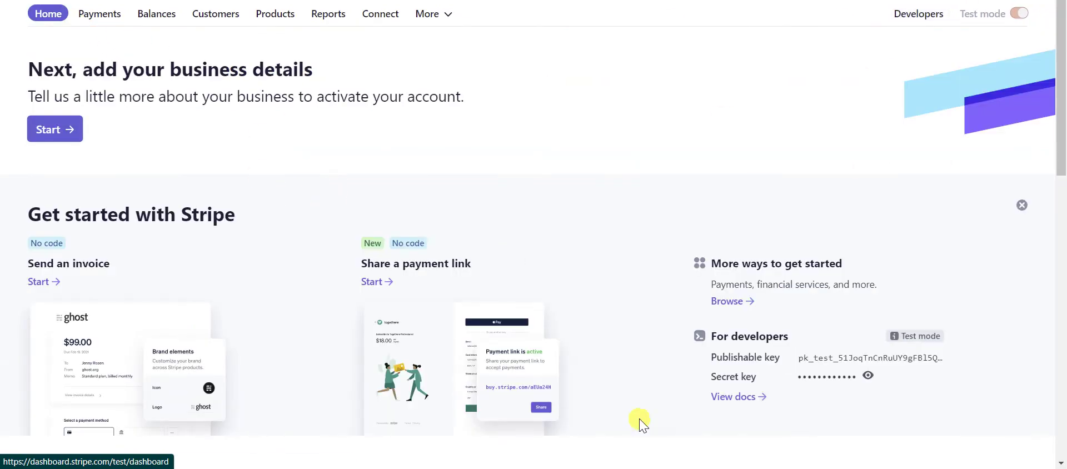
click(915, 17)
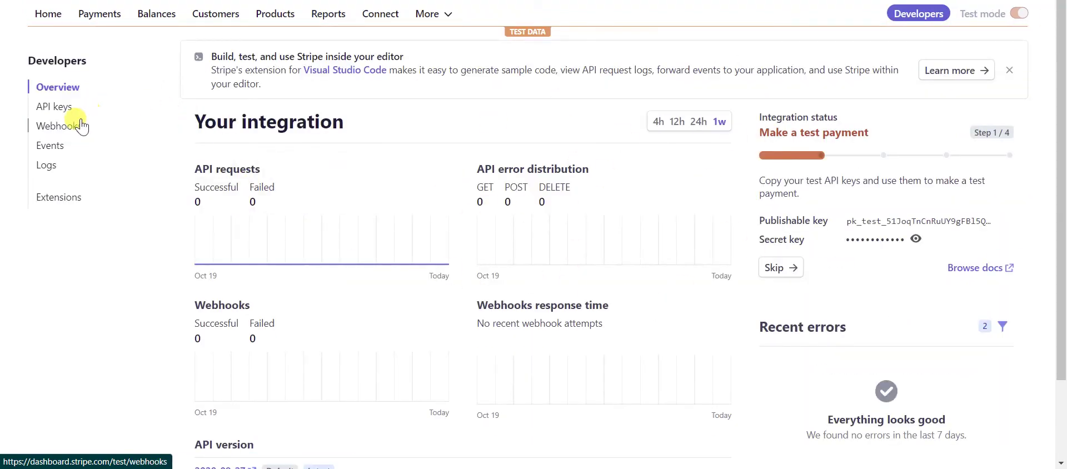
click(60, 113)
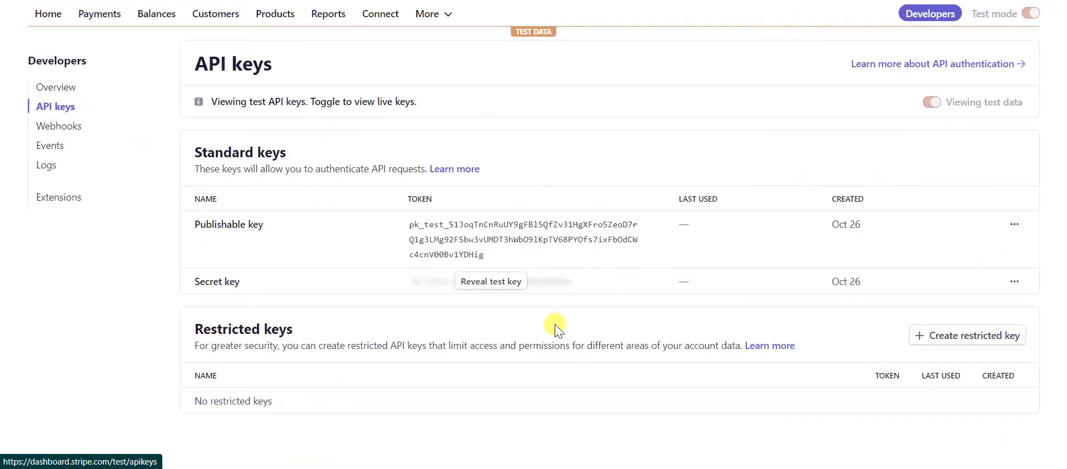
click(488, 282)
click(438, 399)
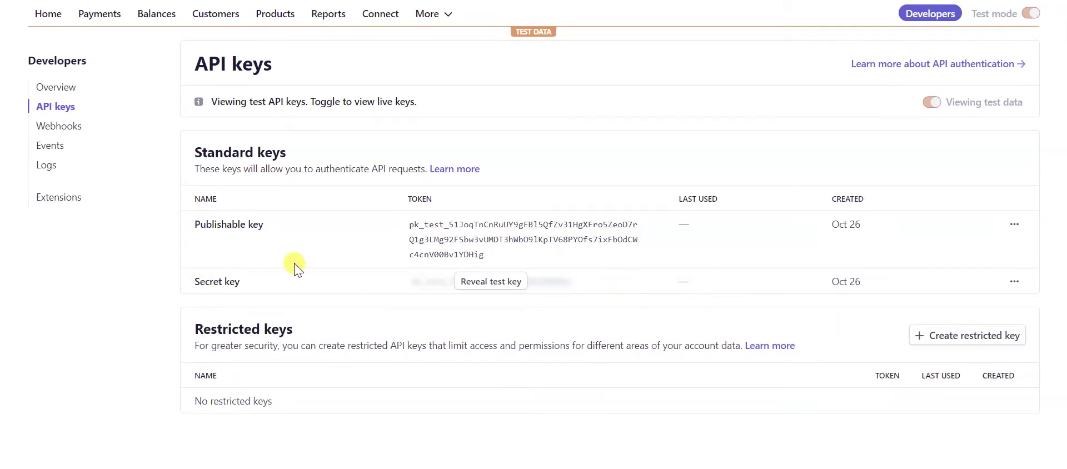
- Open the Webhooks page in the Developers section and start adding a new hosted endpoint
click(80, 133)
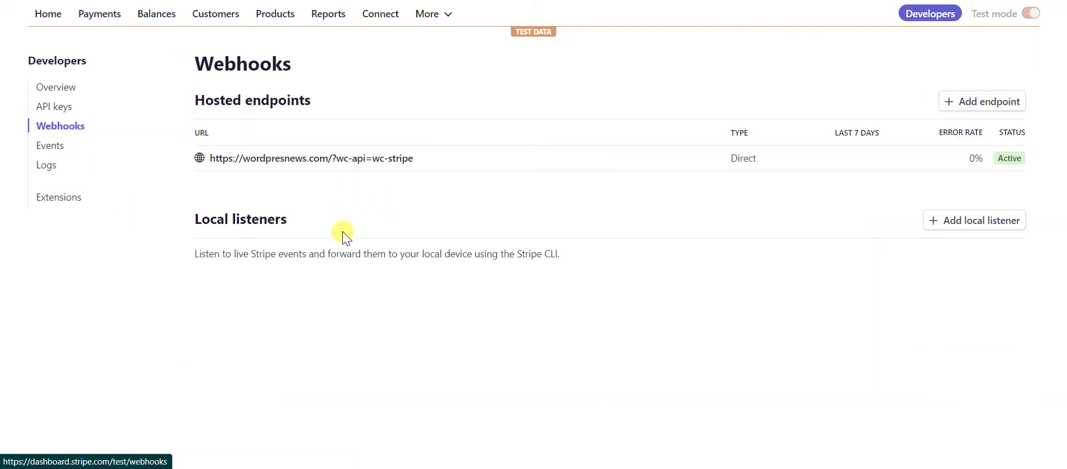
click(239, 161)
click(53, 87)
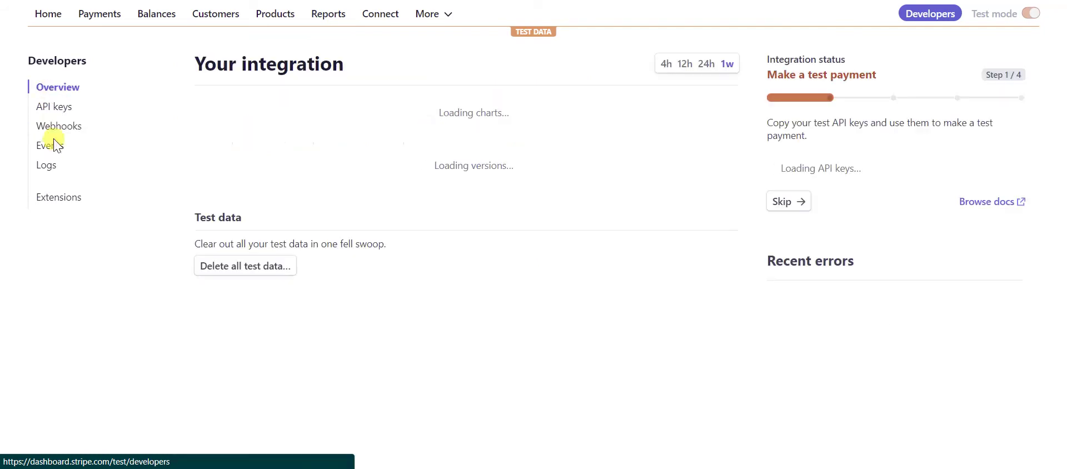
click(53, 127)
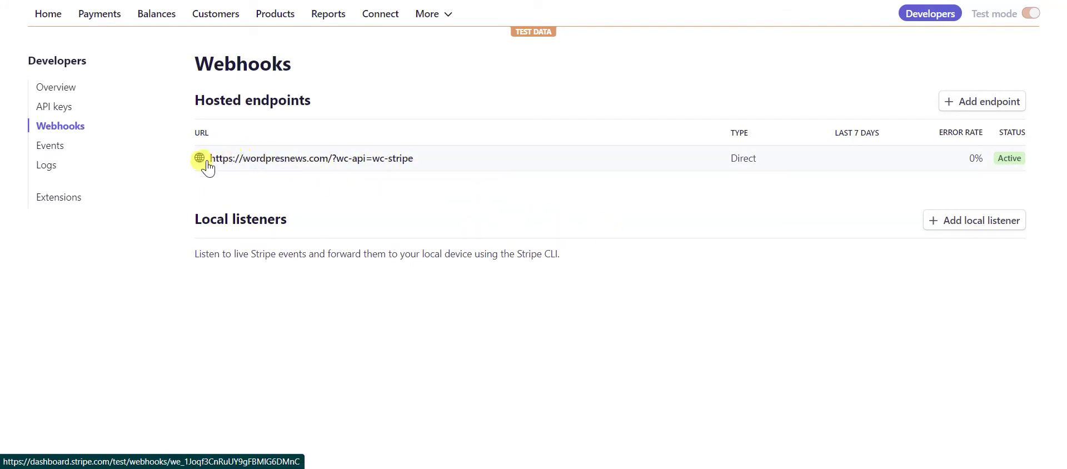
click(981, 108)
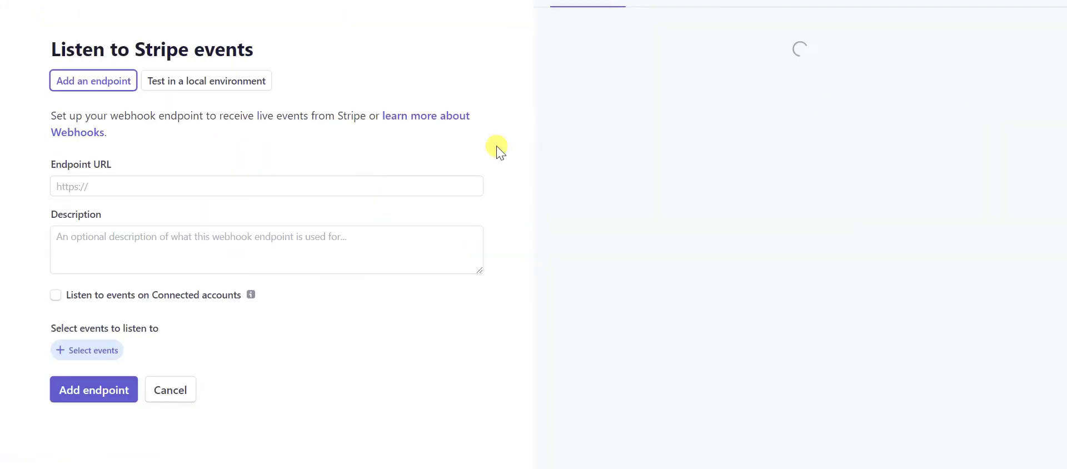
click(95, 186)
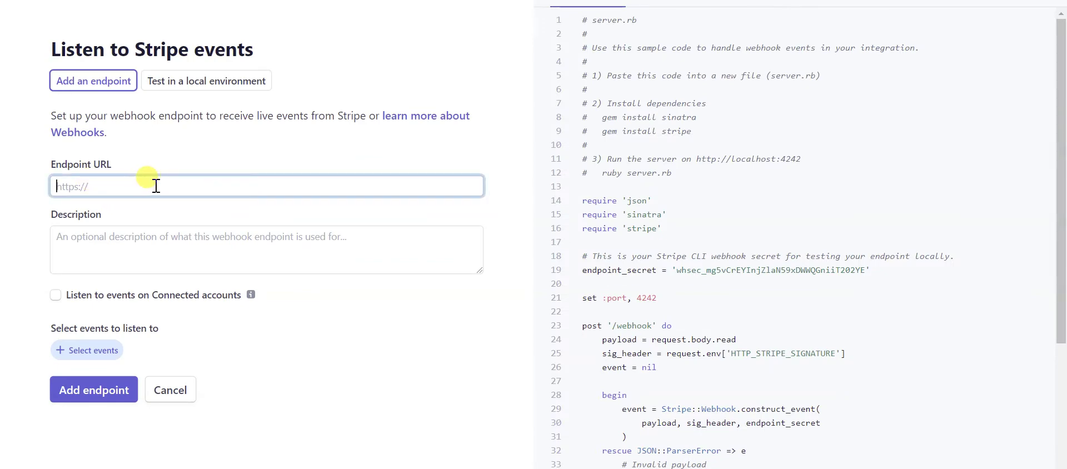
key(ctrl+v)
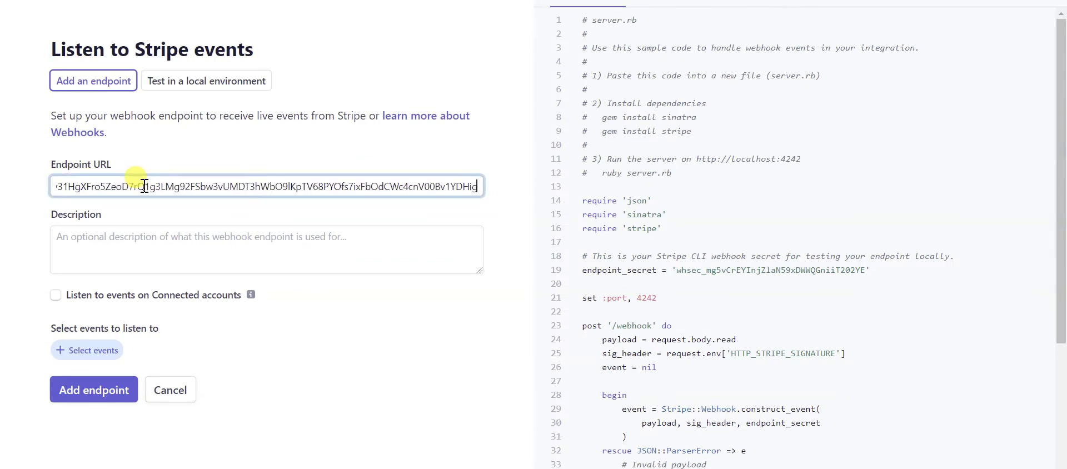
key(ctrl+a)
key(BackSpace)
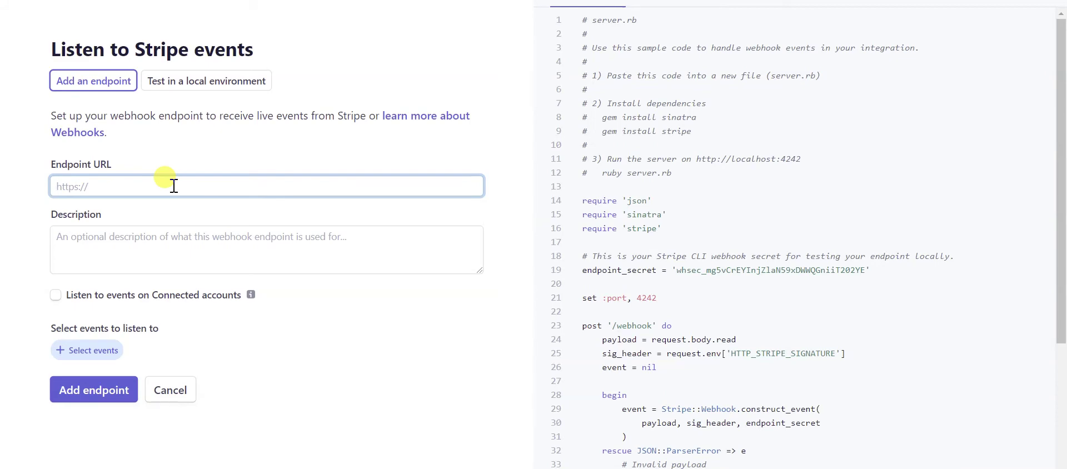
- Open the endpoint's event selection and select all Account events and the balance.available event
click(88, 351)
scroll(107, 192, down, 2)
scroll(89, 178, up, 2)
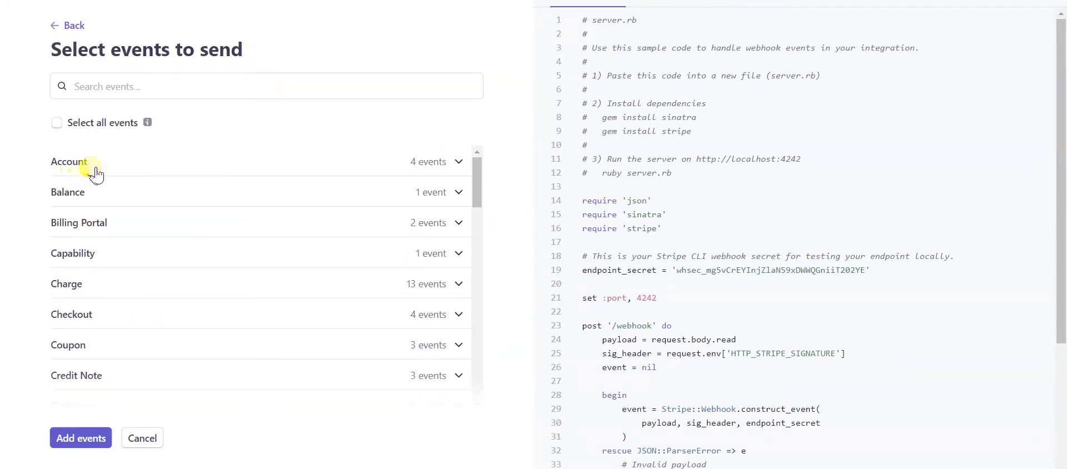
click(86, 168)
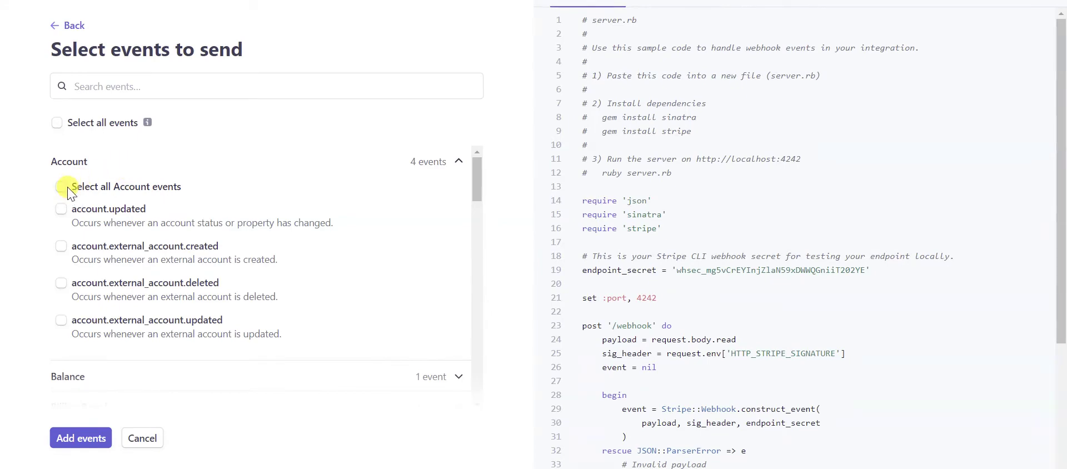
click(111, 187)
click(119, 165)
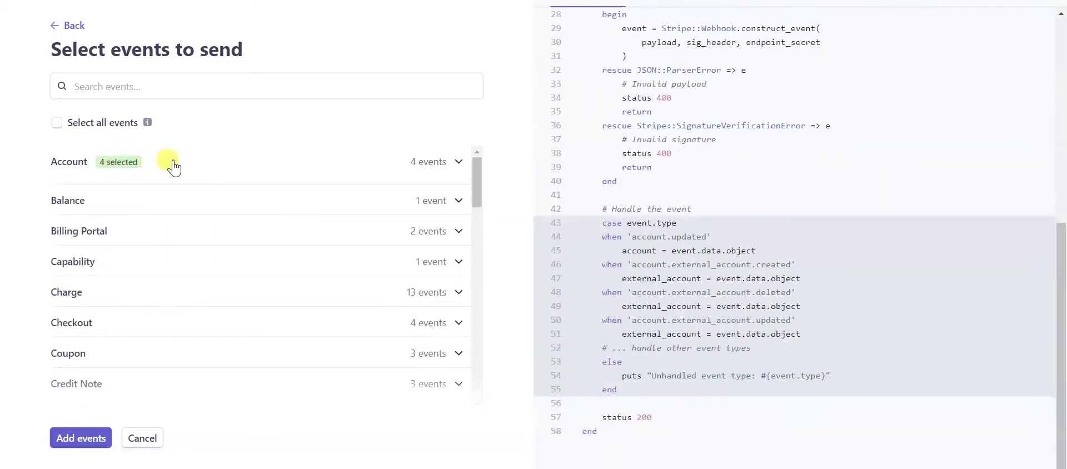
click(134, 195)
click(114, 225)
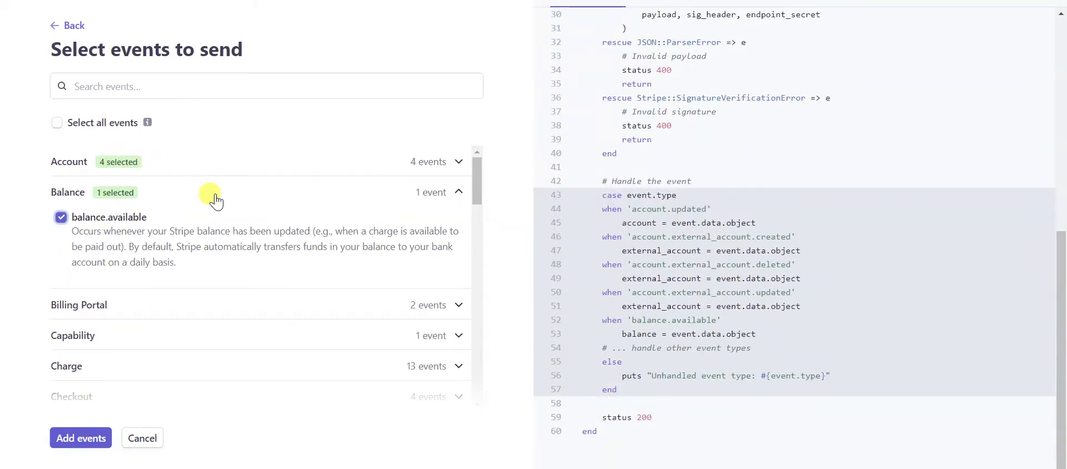
click(209, 195)
- Select all event types in the list and add them to the webhook endpoint
scroll(142, 250, down, 8)
scroll(139, 278, down, 12)
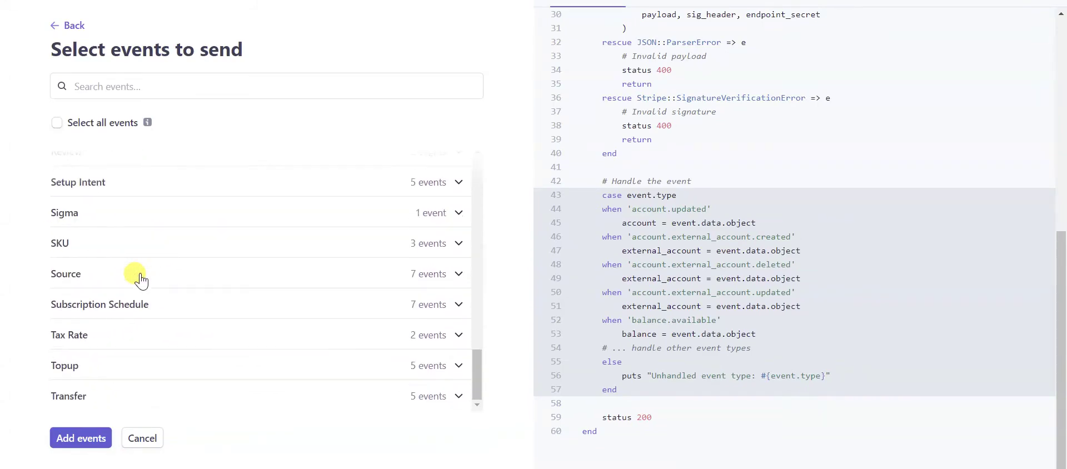
scroll(148, 341, up, 5)
scroll(151, 305, up, 10)
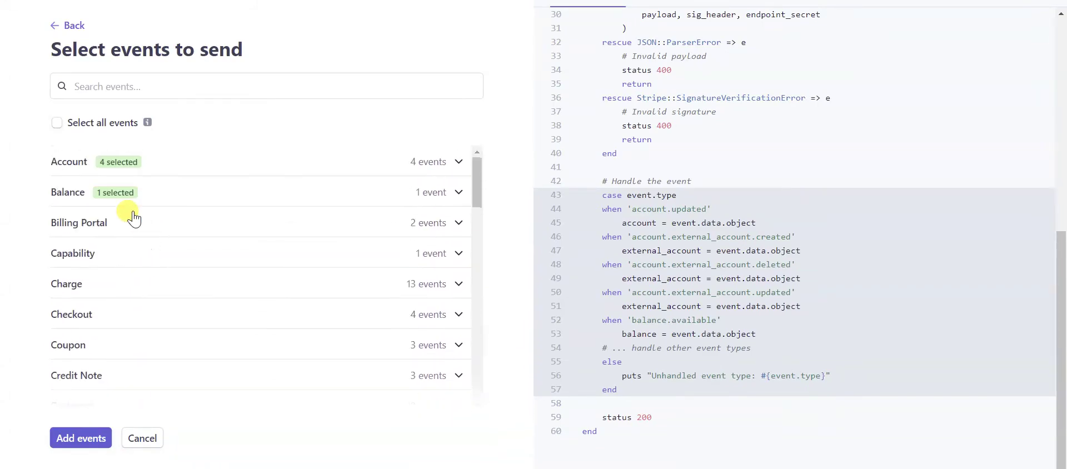
click(56, 126)
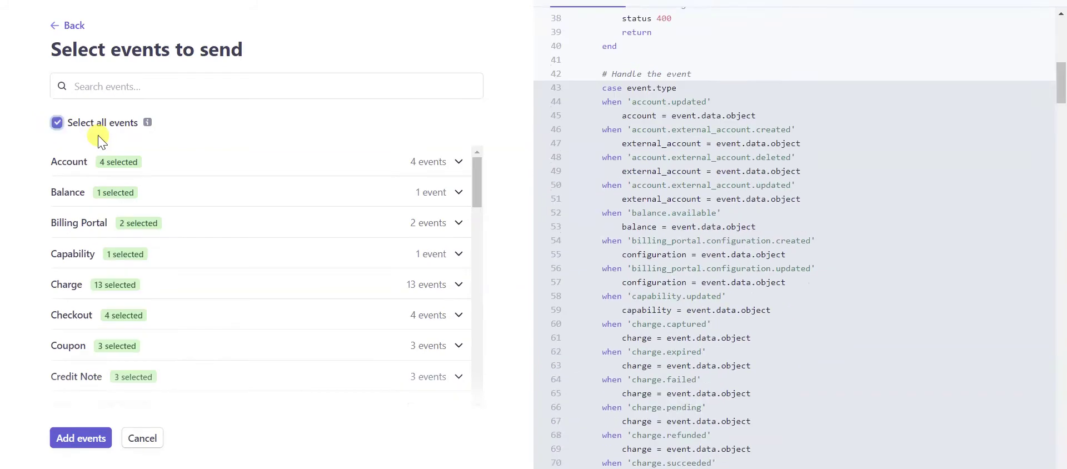
scroll(173, 310, down, 10)
scroll(124, 184, up, 10)
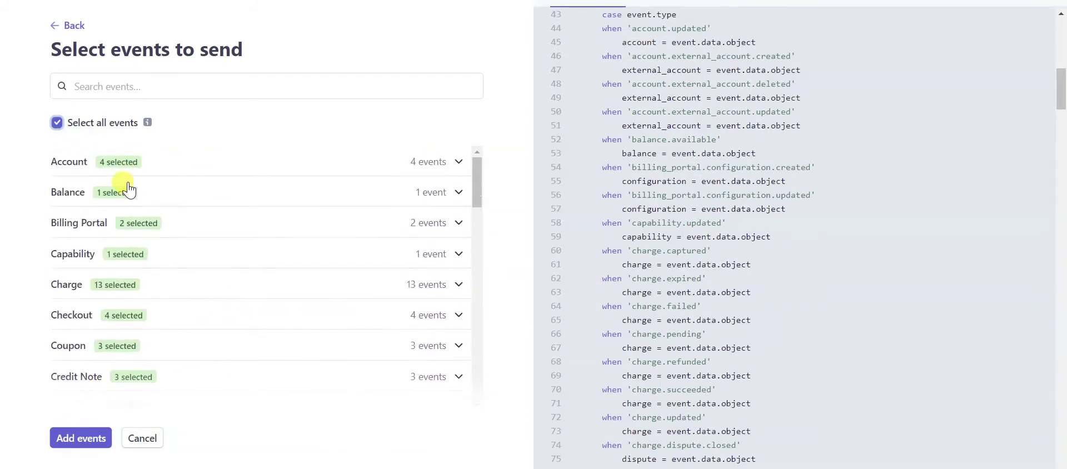
scroll(219, 166, down, 4)
scroll(160, 162, up, 4)
click(83, 437)
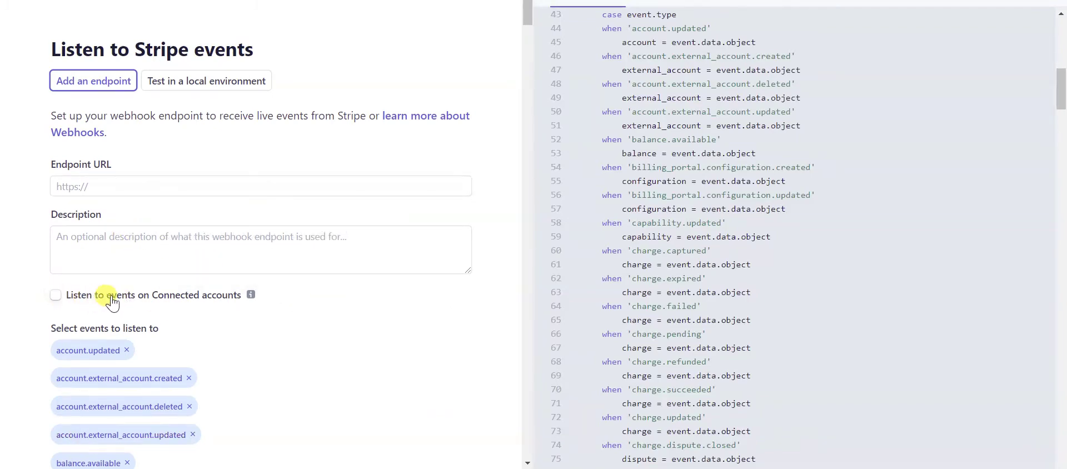
- Enable listening to events on Connected accounts for the new endpoint and activate its Endpoint URL field
click(91, 294)
click(114, 185)
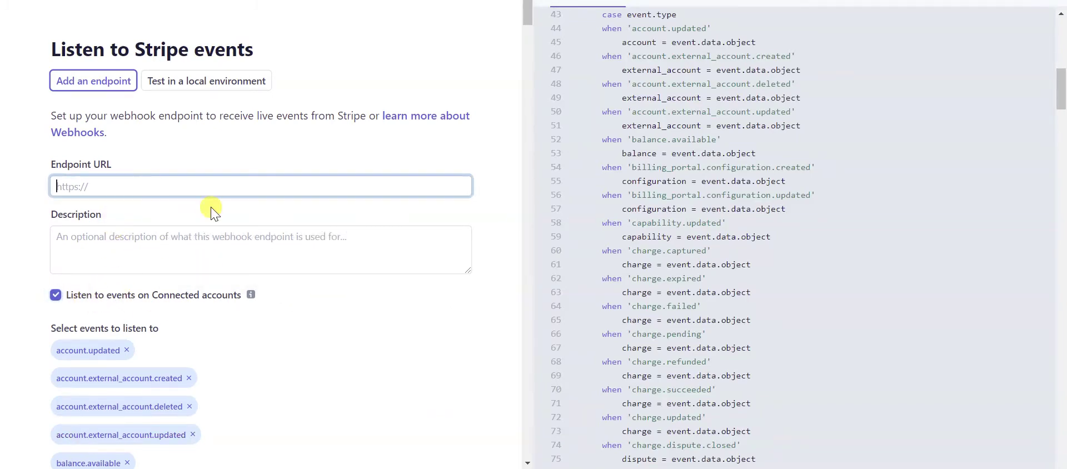
scroll(222, 223, down, 5)
scroll(241, 223, down, 3)
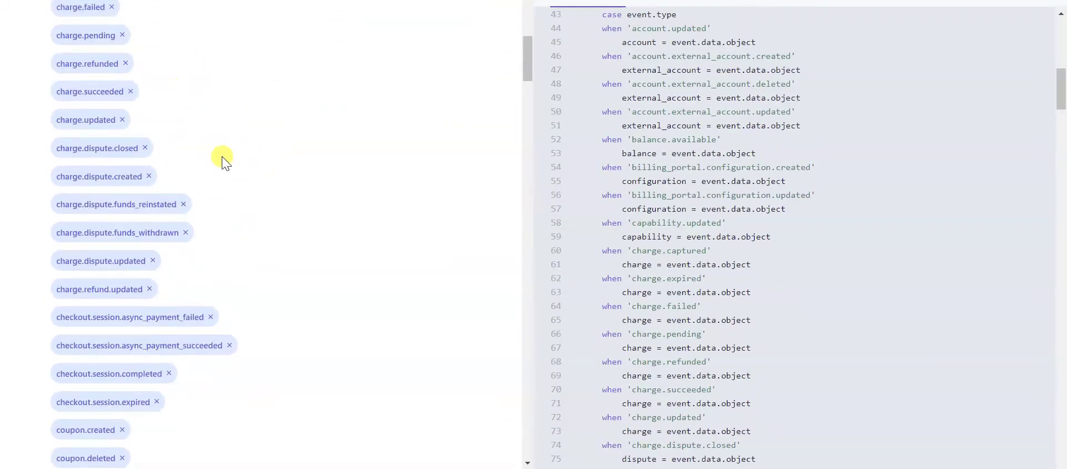
scroll(219, 158, up, 8)
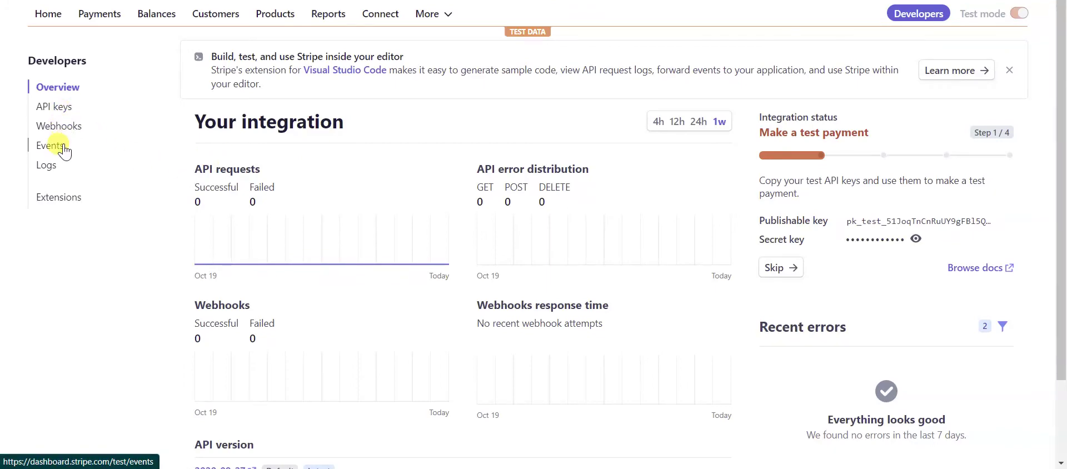
- Open the Webhooks page in the Developers section and examine the URL of the existing hosted endpoint
click(52, 126)
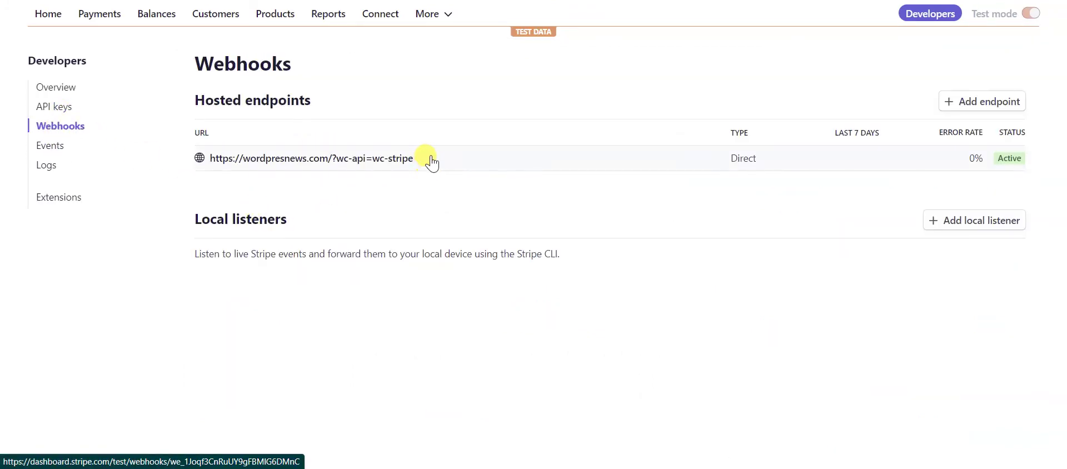
drag(207, 169, 367, 171)
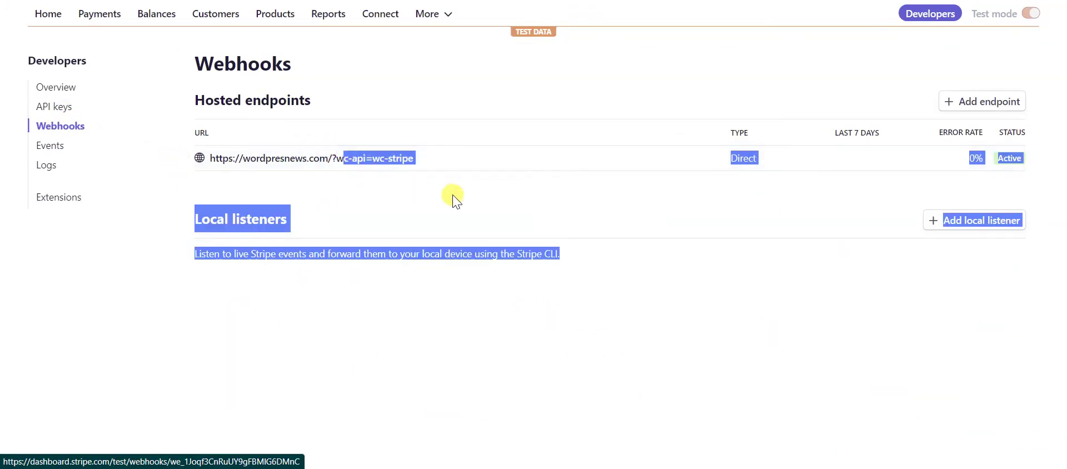
click(448, 171)
drag(448, 186, 351, 158)
click(424, 174)
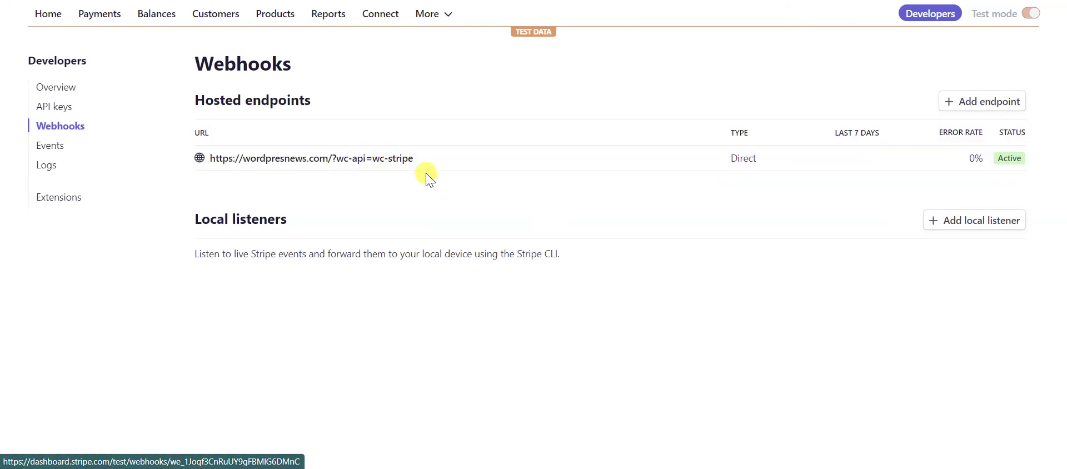
mouse_move(418, 174)
mouse_down()
mouse_move(382, 162)
mouse_move(417, 169)
mouse_up()
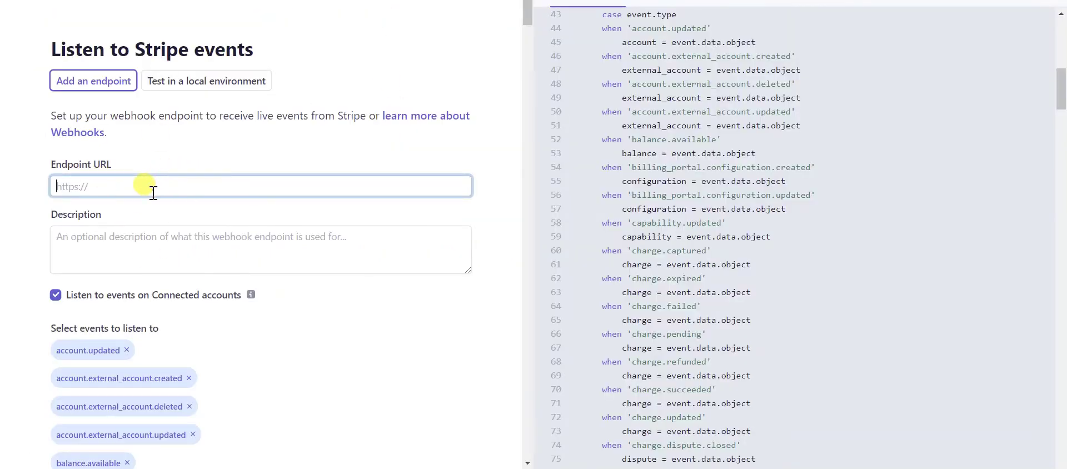
- Try to add the new webhook endpoint with all the selected events
scroll(210, 100, down, 20)
scroll(205, 310, down, 20)
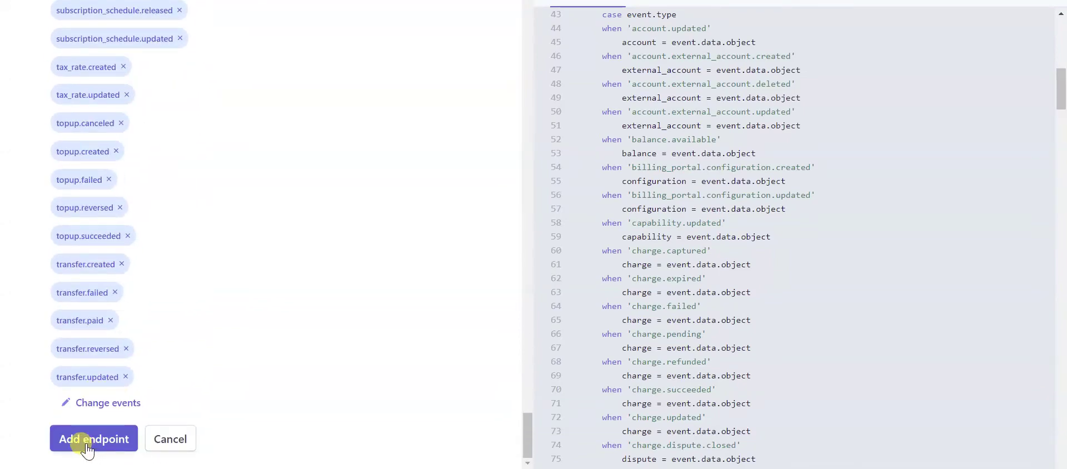
click(87, 451)
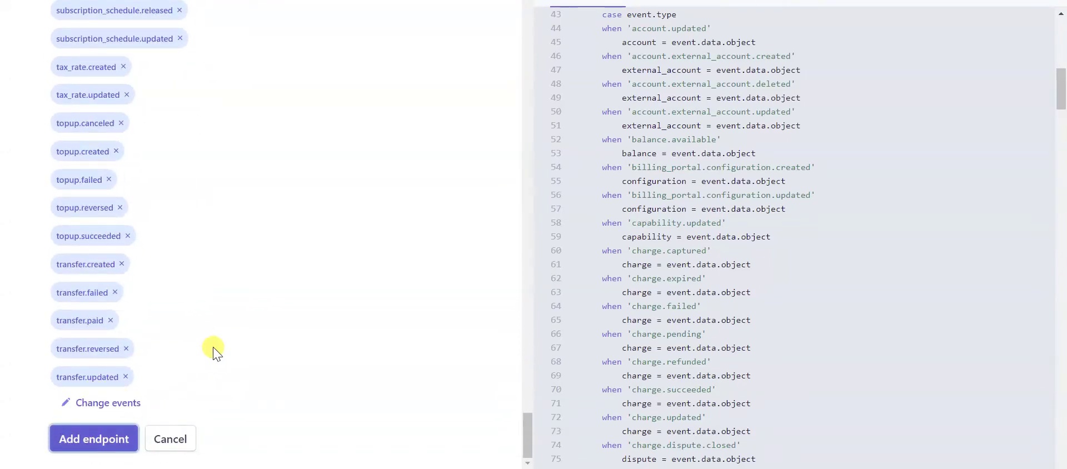
scroll(219, 340, up, 15)
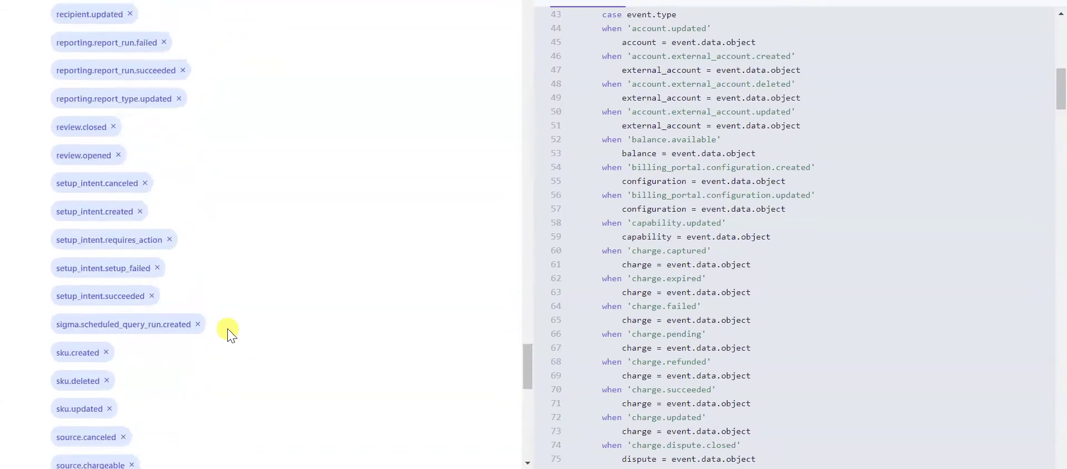
scroll(228, 332, up, 10)
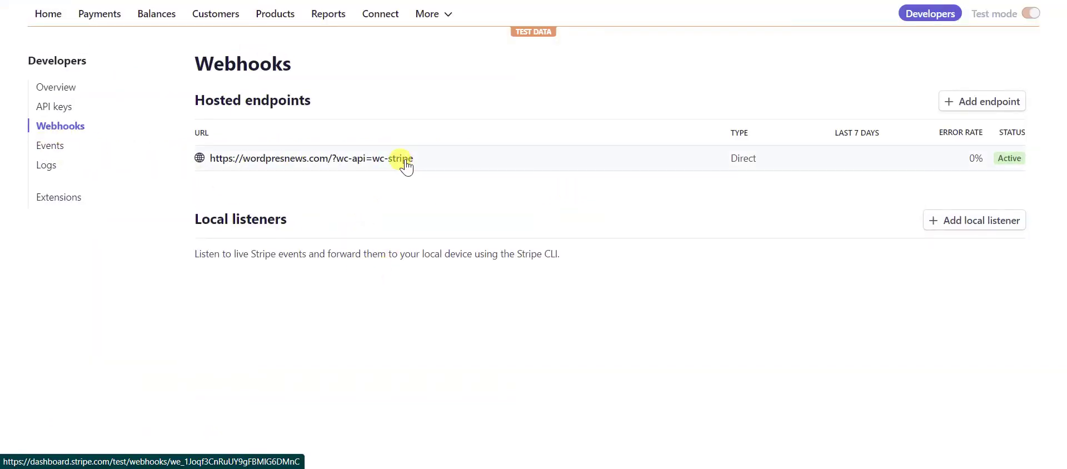
click(325, 159)
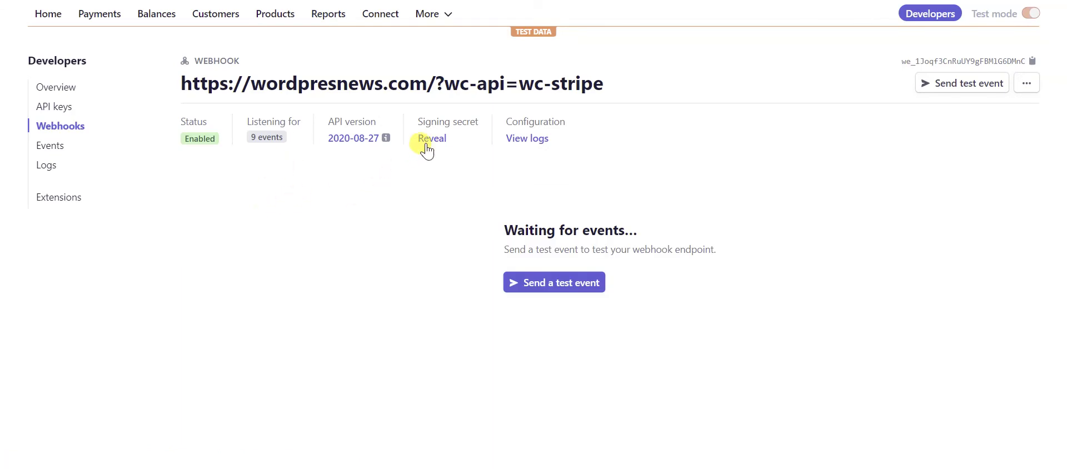
drag(476, 123, 457, 121)
click(427, 144)
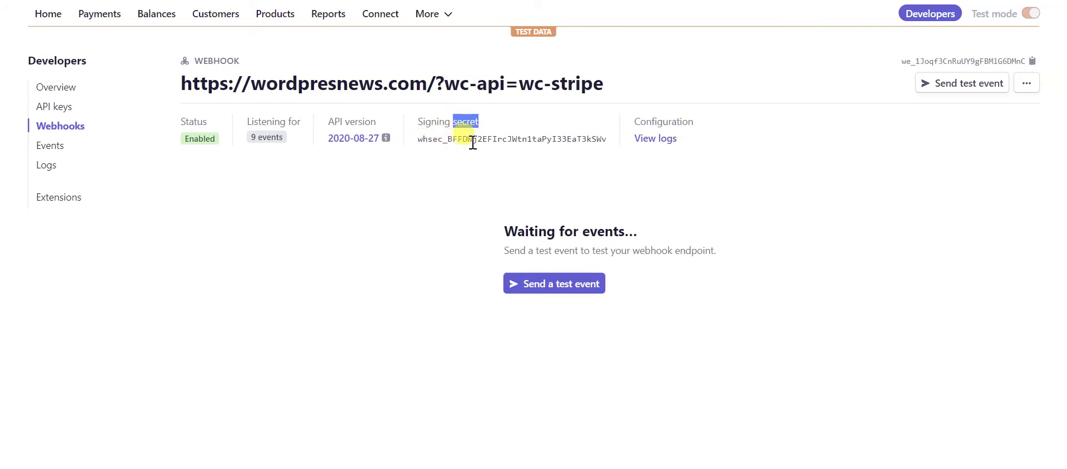
drag(417, 139, 617, 141)
click(483, 205)
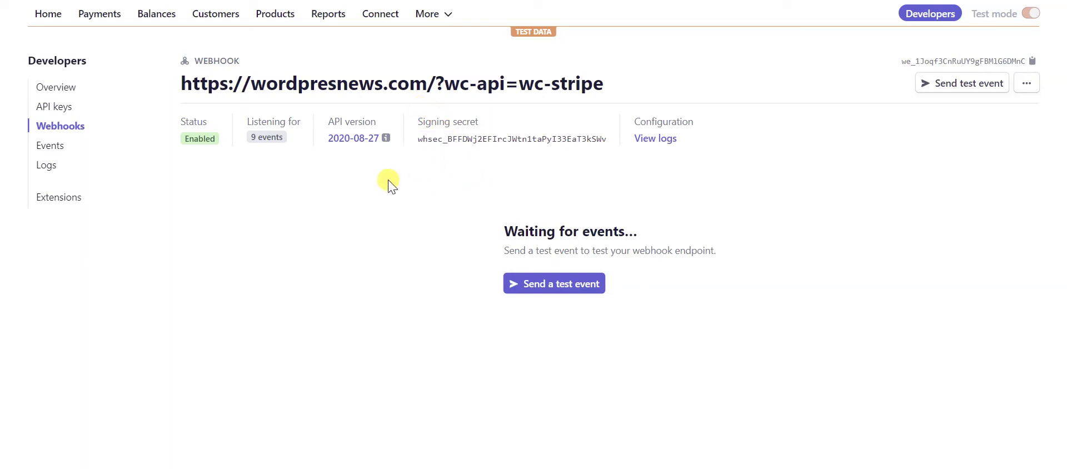
click(49, 94)
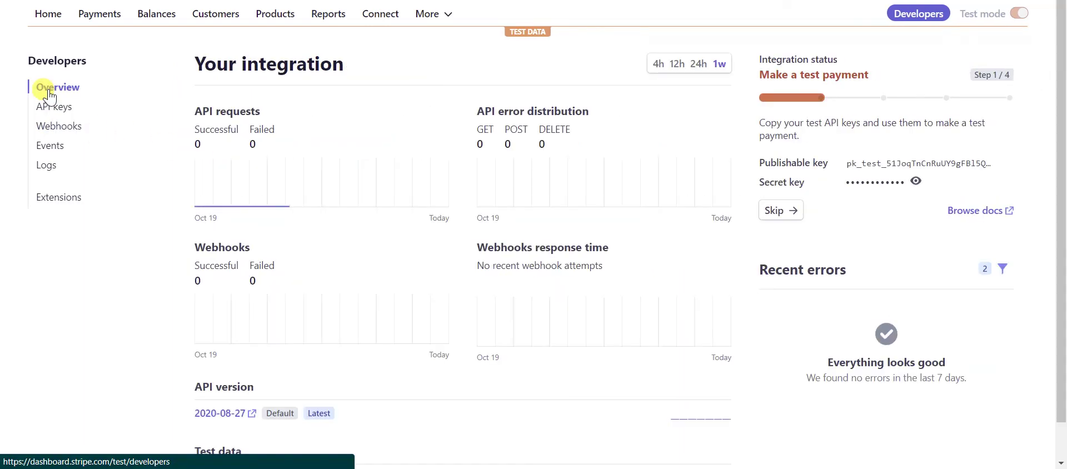